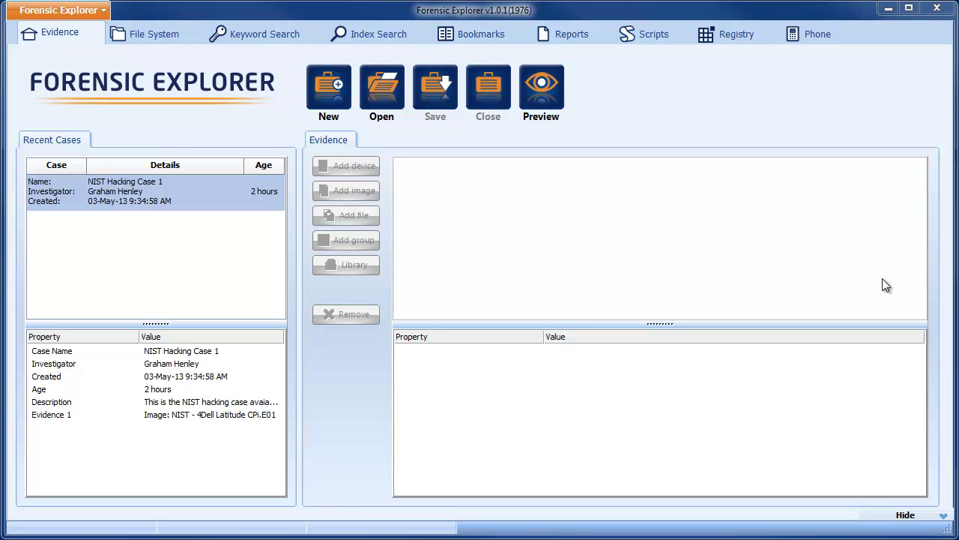
Step: Open the recent NIST Hacking Case 1 and confirm the investigator to load the Dell Latitude image
{"action": "double_click", "coordinate": [224, 193]}
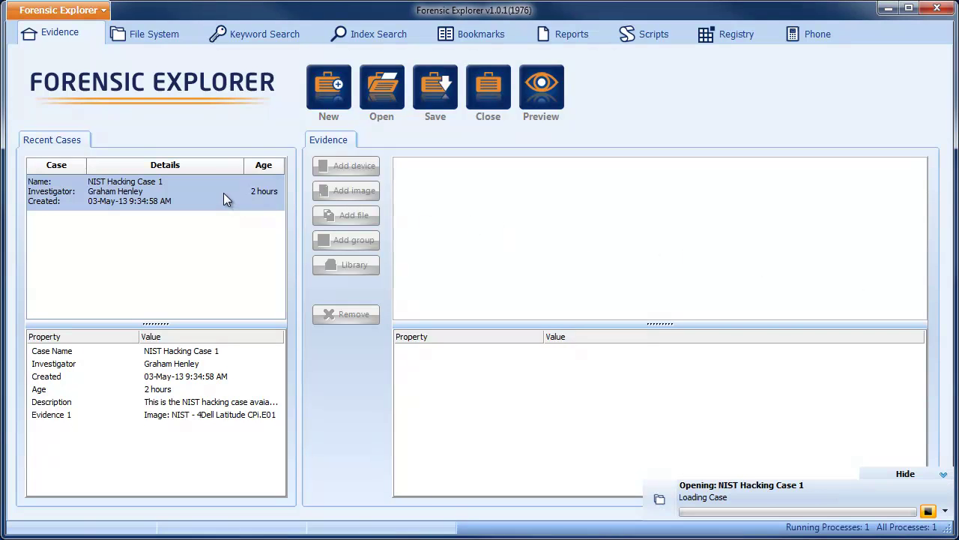
{"action": "left_click", "coordinate": [608, 295]}
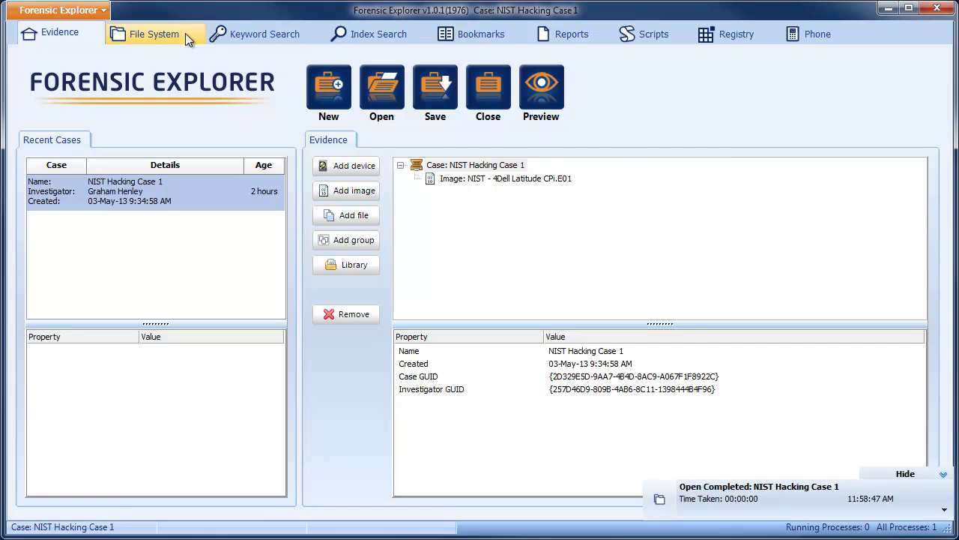
Step: Expand every folder in the File System tree
{"action": "left_click", "coordinate": [154, 33]}
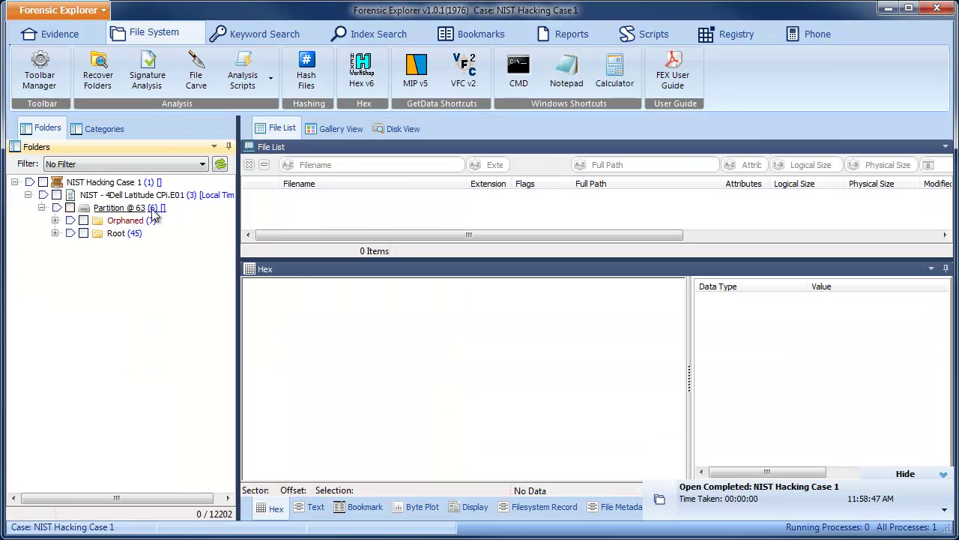
{"action": "right_click", "coordinate": [146, 277]}
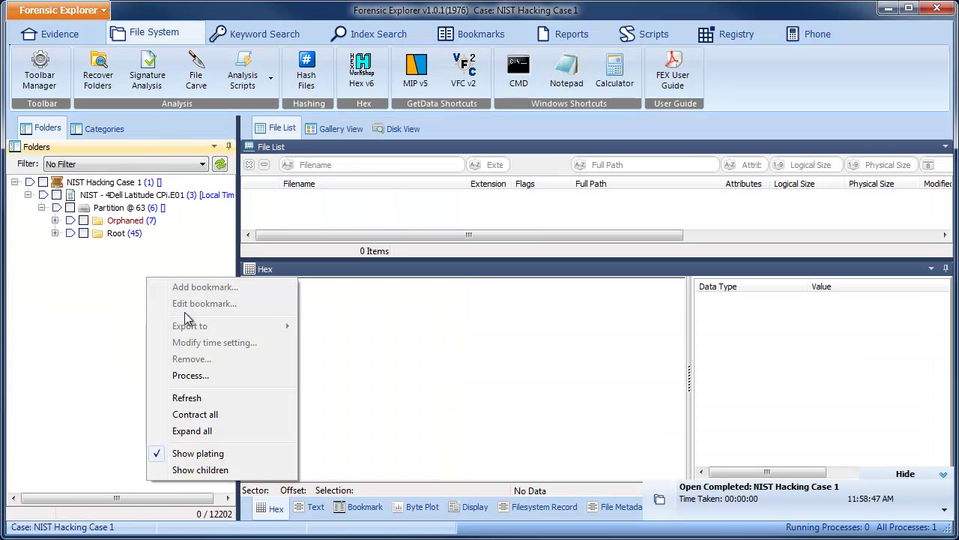
{"action": "left_click", "coordinate": [195, 435]}
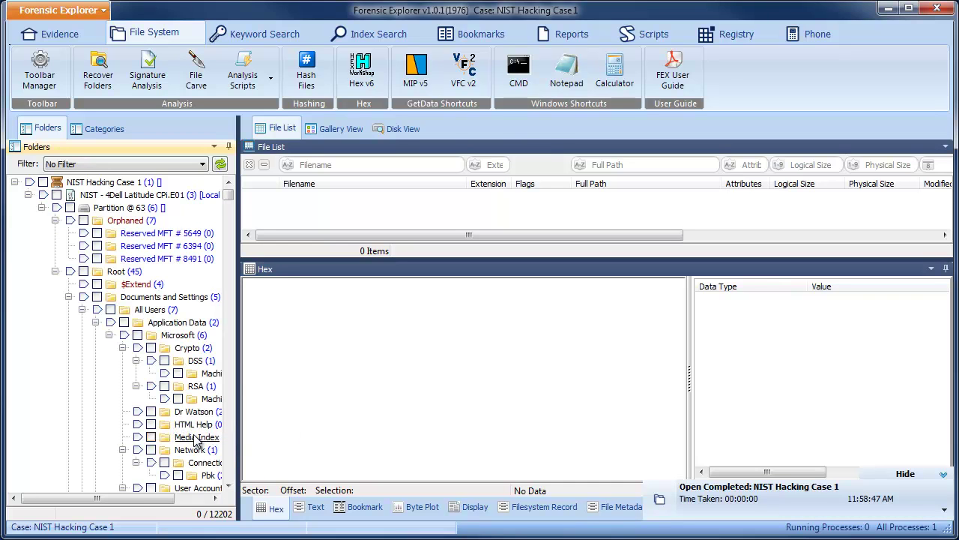
Step: Widen the tree and file list panes, then list all 12204 case items recursively
{"action": "left_click_drag", "start_coordinate": [234, 365], "coordinate": [280, 359]}
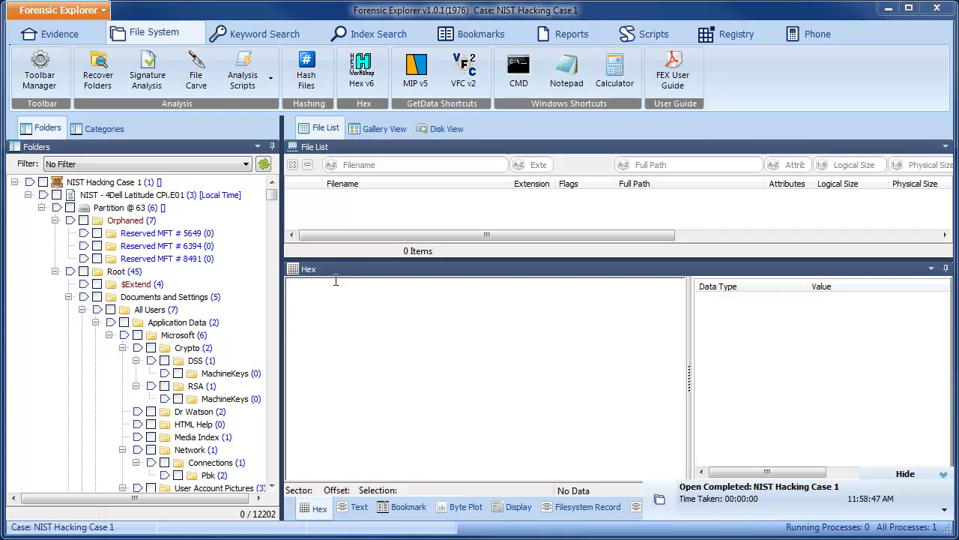
{"action": "mouse_move", "coordinate": [349, 258]}
{"action": "left_mouse_down"}
{"action": "mouse_move", "coordinate": [353, 342]}
{"action": "mouse_move", "coordinate": [364, 359]}
{"action": "left_mouse_up"}
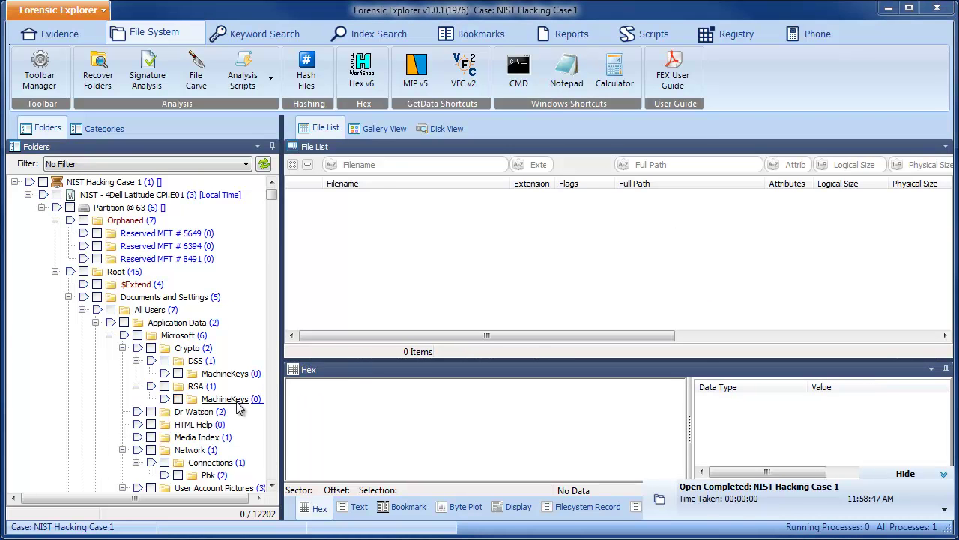
{"action": "left_click", "coordinate": [201, 414]}
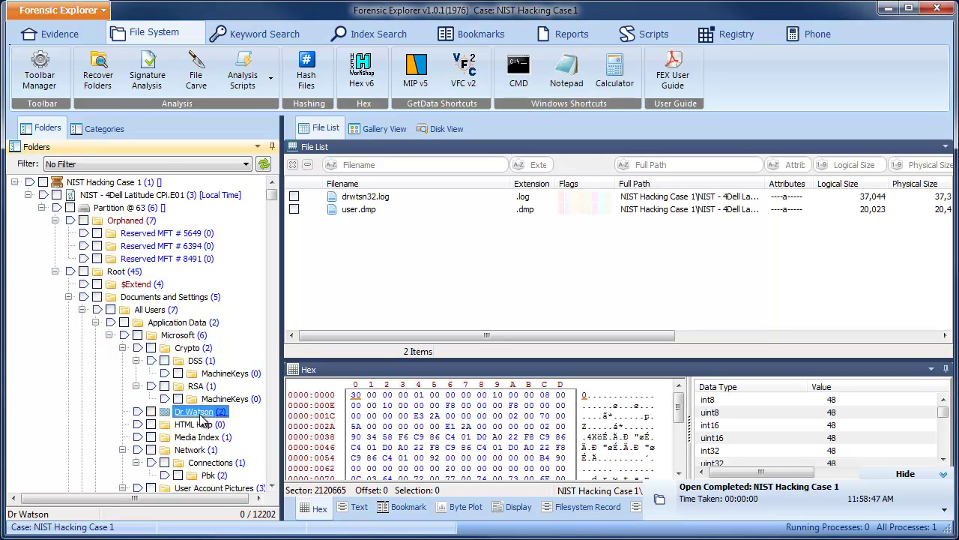
{"action": "left_click", "coordinate": [30, 182]}
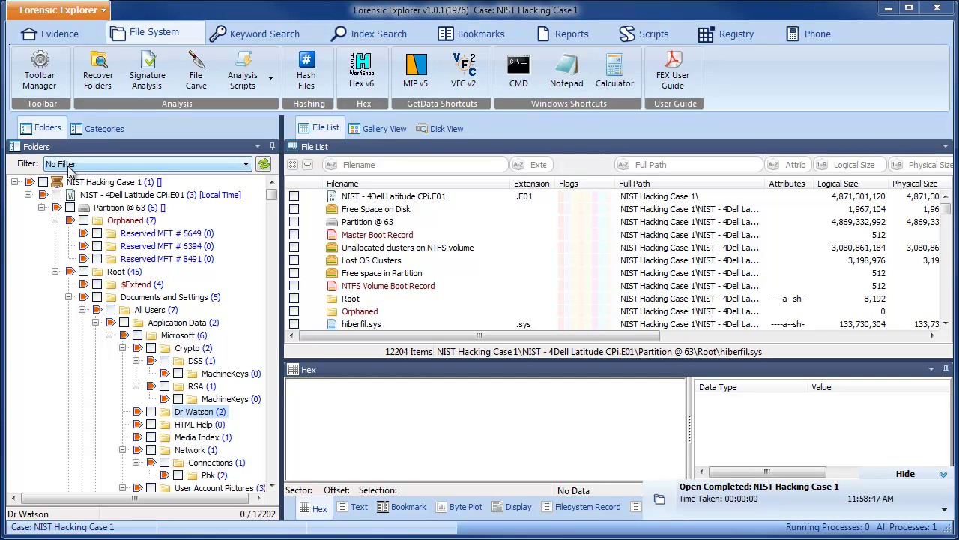
Step: Filter the folders to DOC-DOCX, showing 18 .doc files, then reopen the filter list
{"action": "left_click", "coordinate": [245, 164]}
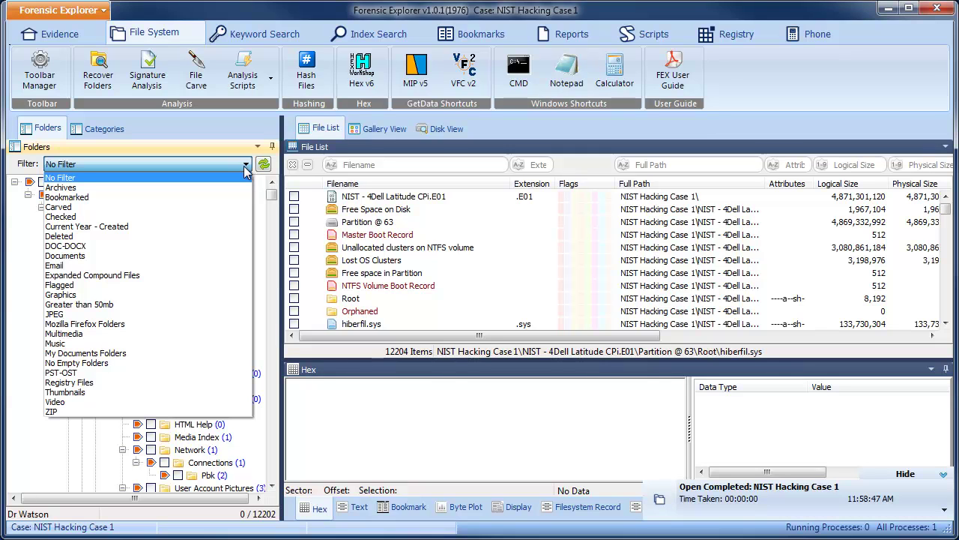
{"action": "left_click", "coordinate": [148, 243]}
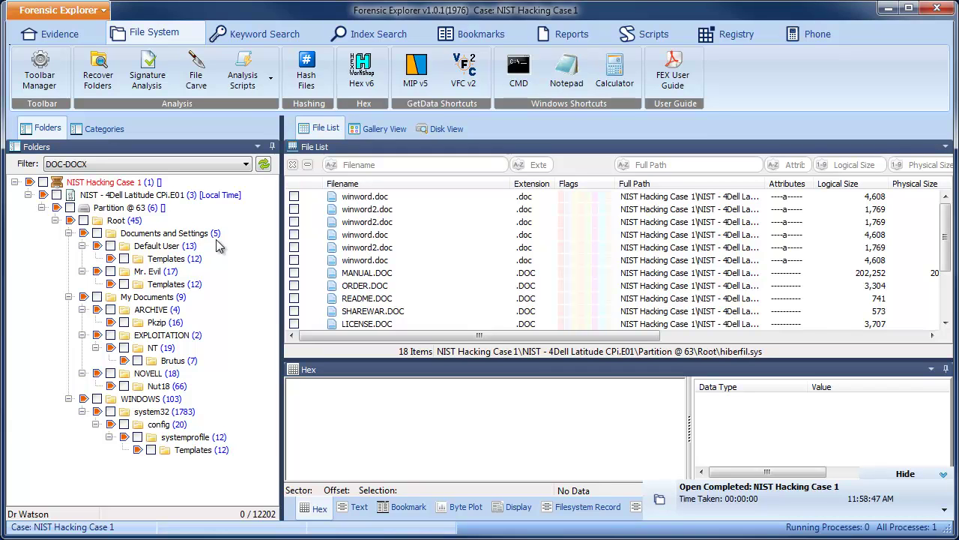
{"action": "left_click", "coordinate": [246, 165]}
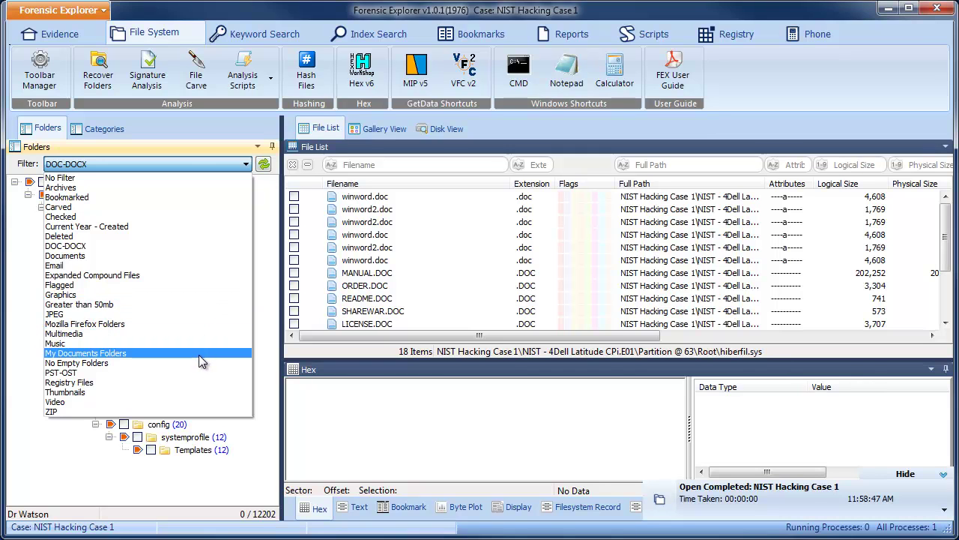
Step: Switch the folder filter to Registry Files and select the 'system' hive file
{"action": "left_click", "coordinate": [188, 382]}
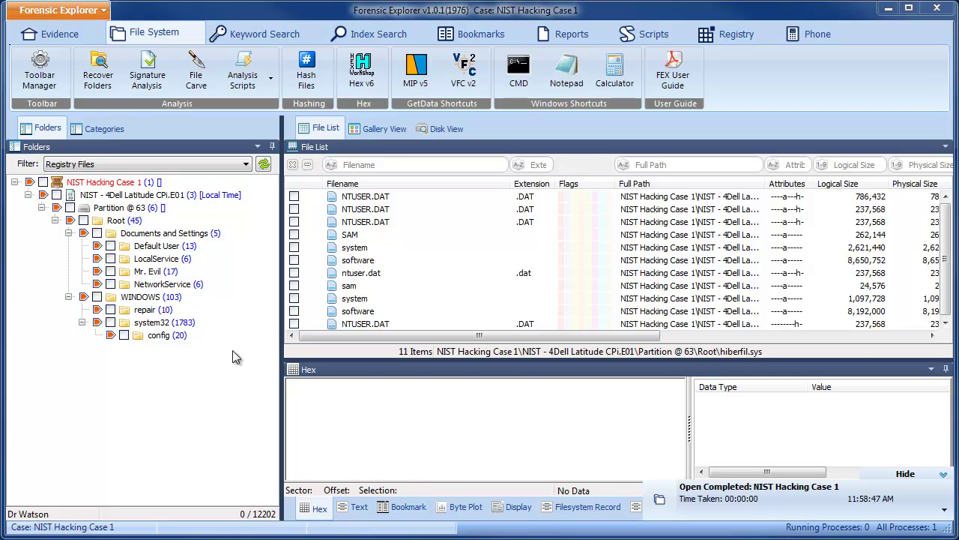
{"action": "left_click", "coordinate": [360, 253]}
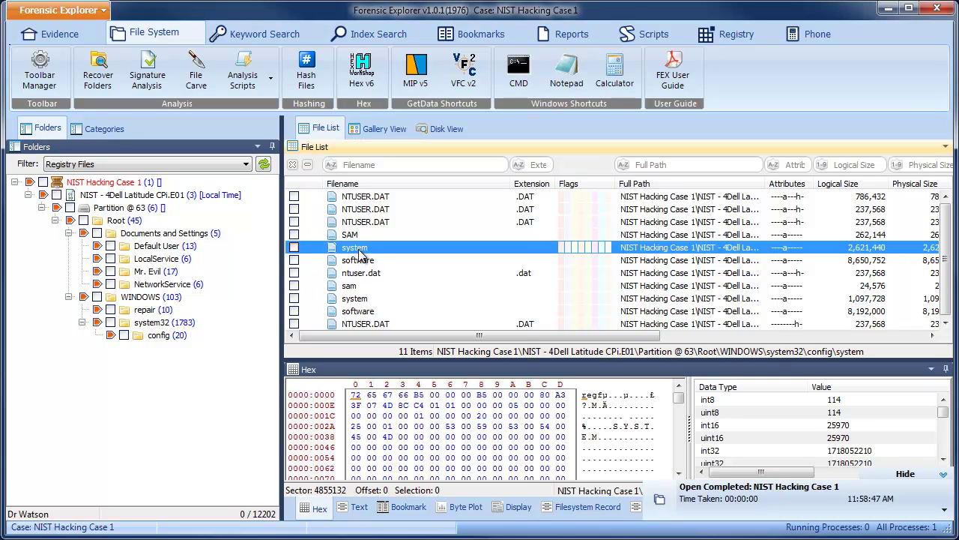
Step: Send the 'system' file to the Registry module and run the Add Hive task
{"action": "right_click", "coordinate": [360, 254]}
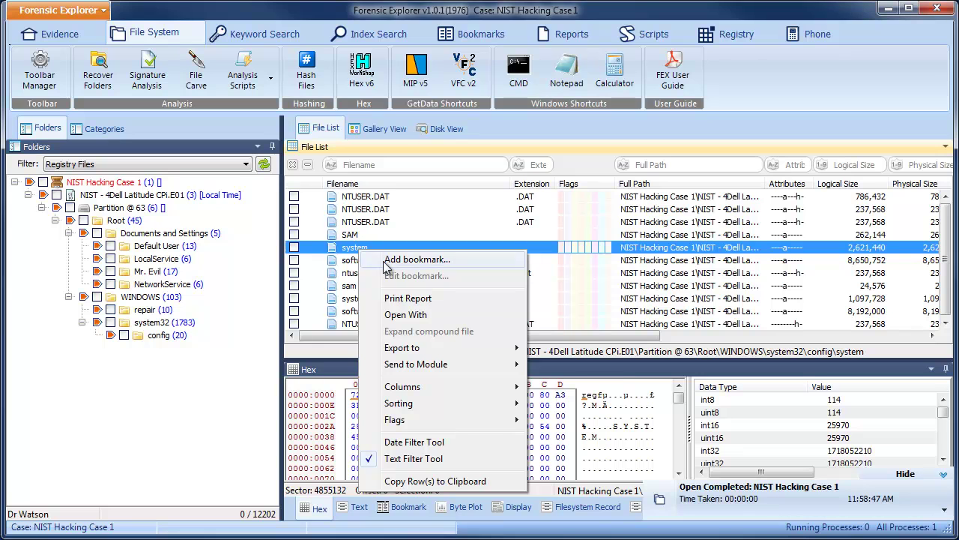
{"action": "mouse_move", "coordinate": [416, 371]}
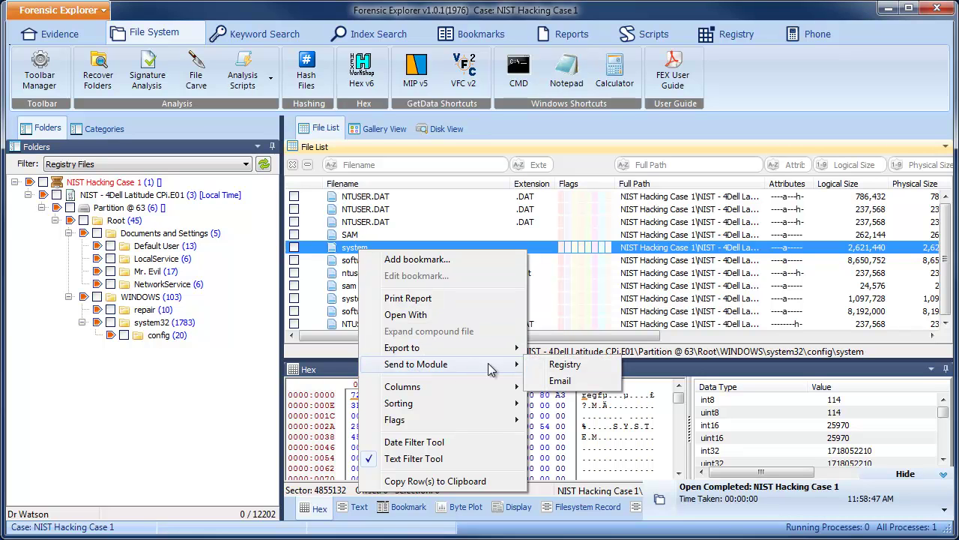
{"action": "left_click", "coordinate": [564, 365]}
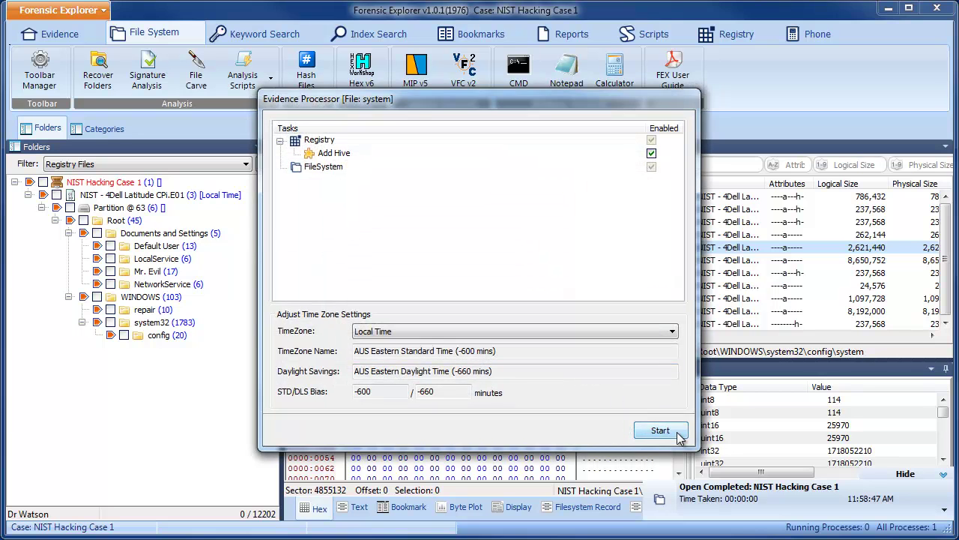
{"action": "left_click", "coordinate": [664, 428]}
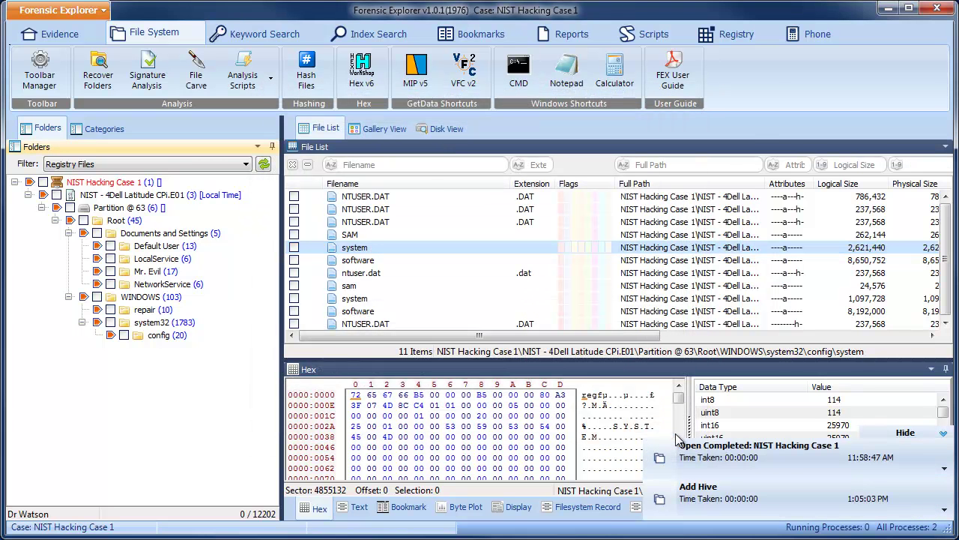
Step: Show the loaded system hive in the Registry module and open the tree filter list
{"action": "left_click", "coordinate": [765, 36]}
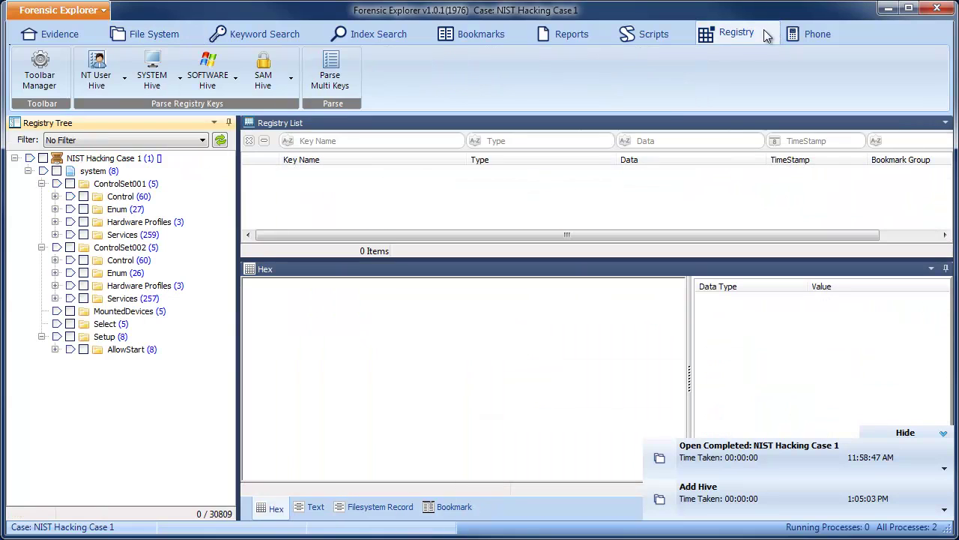
{"action": "left_click", "coordinate": [201, 142]}
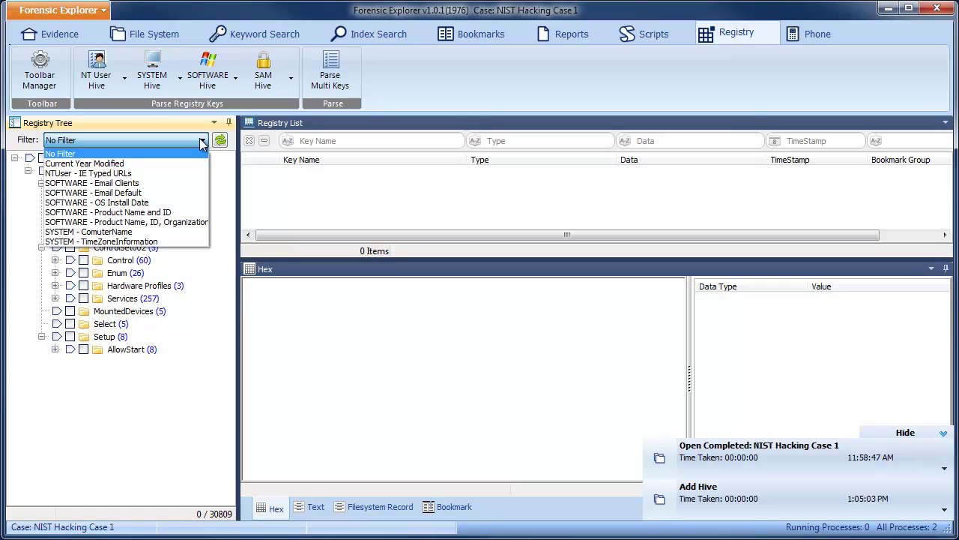
Step: Apply SYSTEM - TimeZoneInformation, list its 18 values, and inspect StandardName 'Central Standard Time'
{"action": "left_click", "coordinate": [173, 241]}
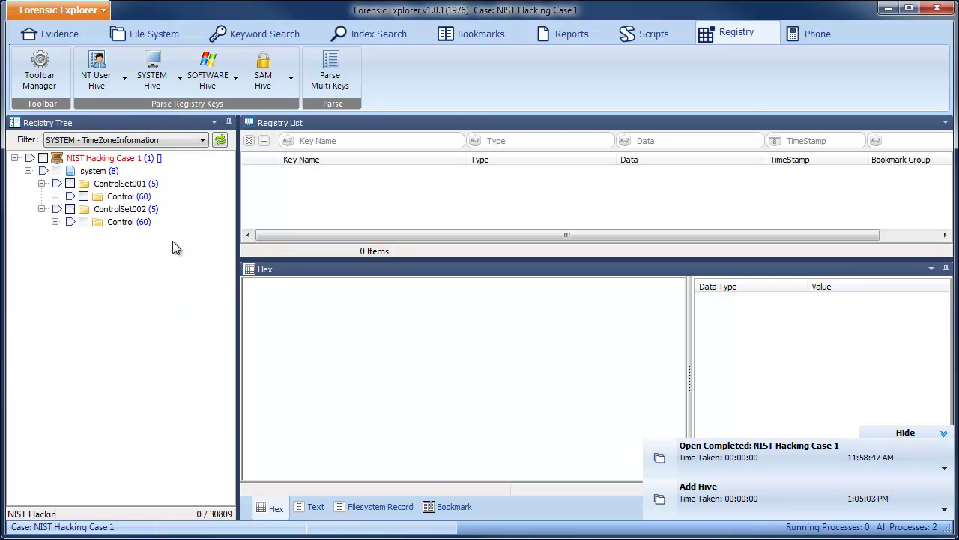
{"action": "left_click", "coordinate": [30, 159]}
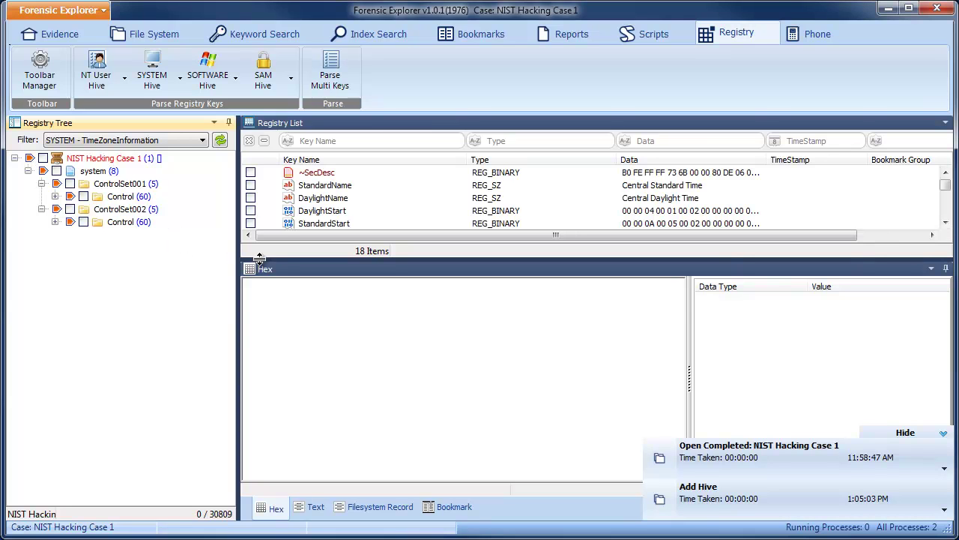
{"action": "left_click_drag", "start_coordinate": [260, 259], "coordinate": [265, 338]}
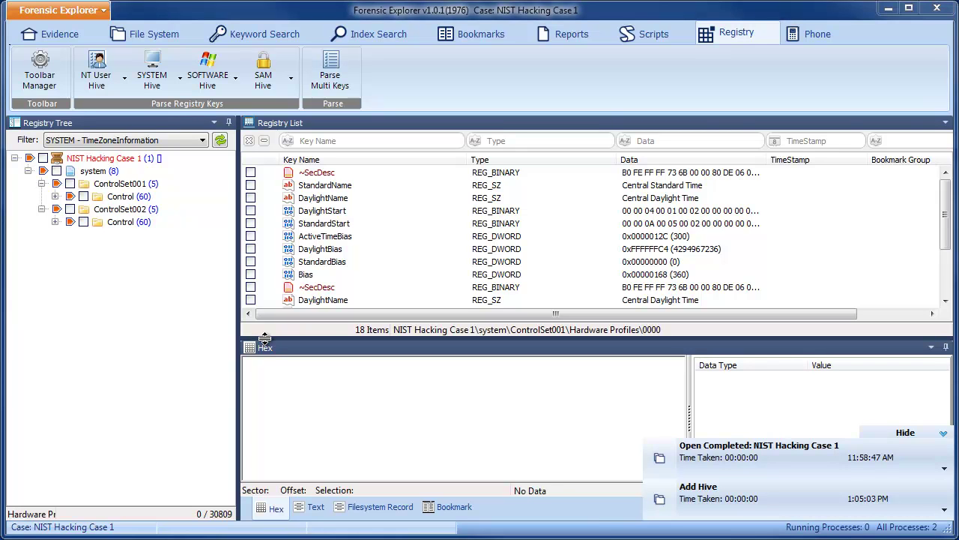
{"action": "left_click", "coordinate": [335, 192]}
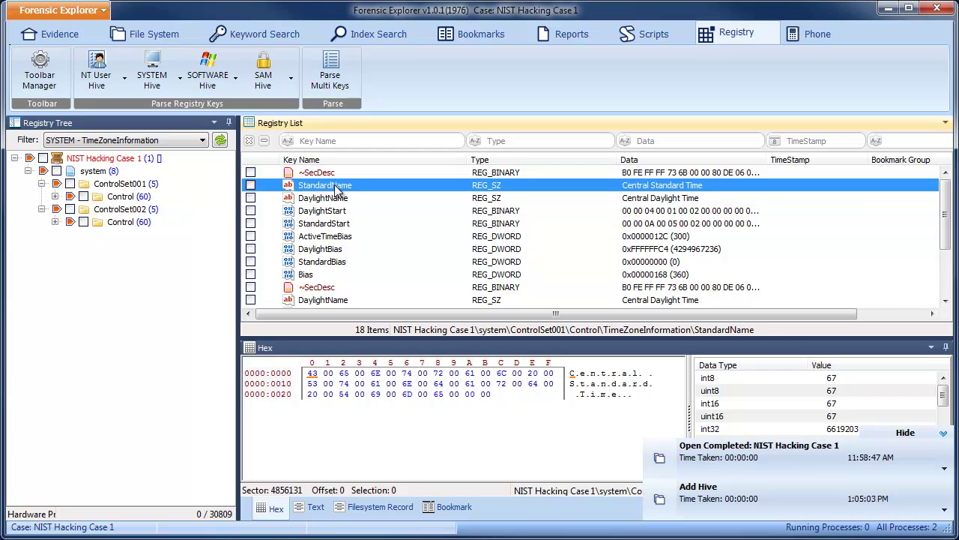
{"action": "left_click", "coordinate": [669, 36]}
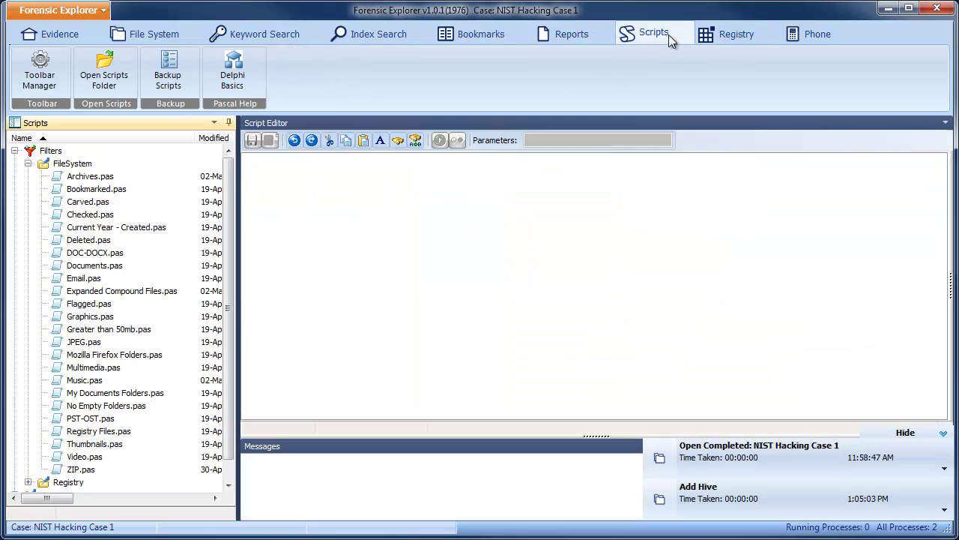
{"action": "left_click", "coordinate": [86, 168]}
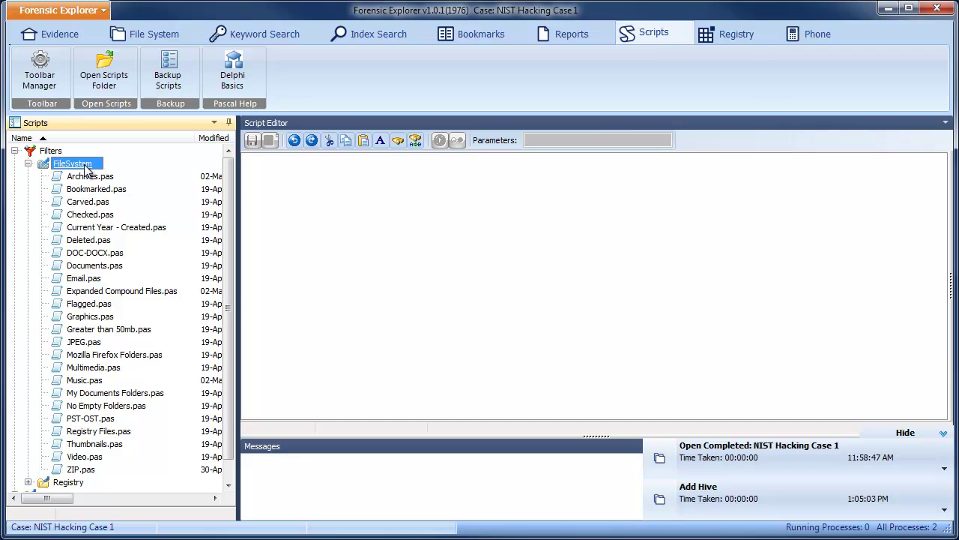
Step: Duplicate the JPEG.pas filter script as JPEG_0001.pas
{"action": "left_click", "coordinate": [97, 346]}
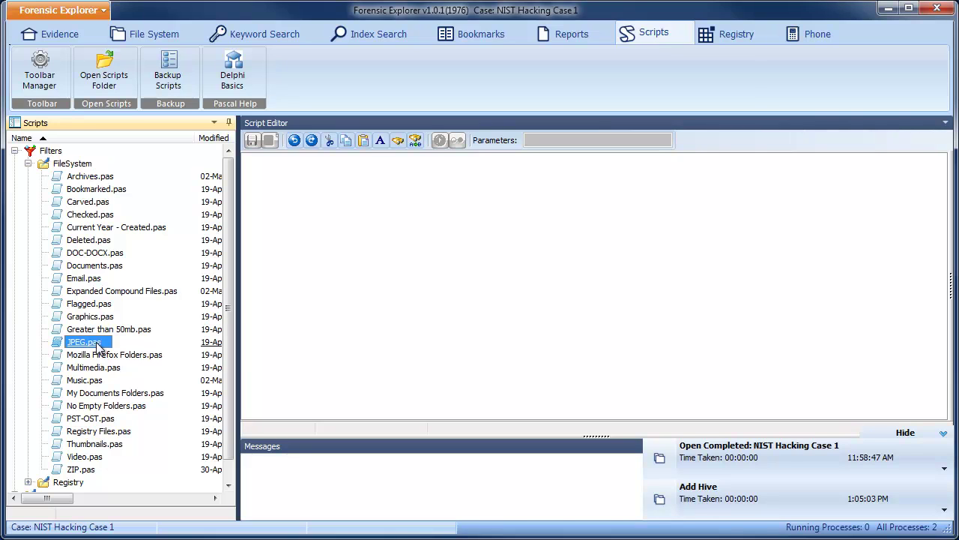
{"action": "right_click", "coordinate": [97, 346]}
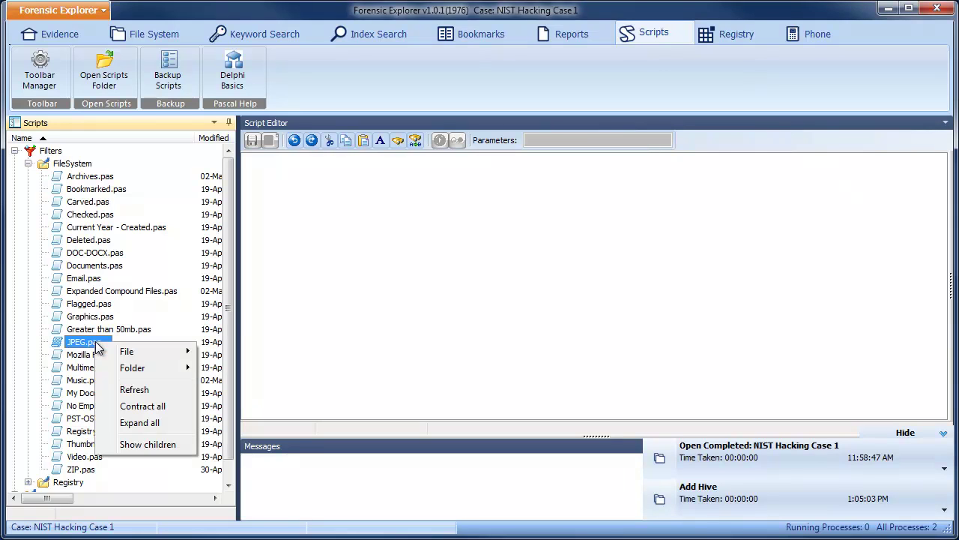
{"action": "mouse_move", "coordinate": [134, 352]}
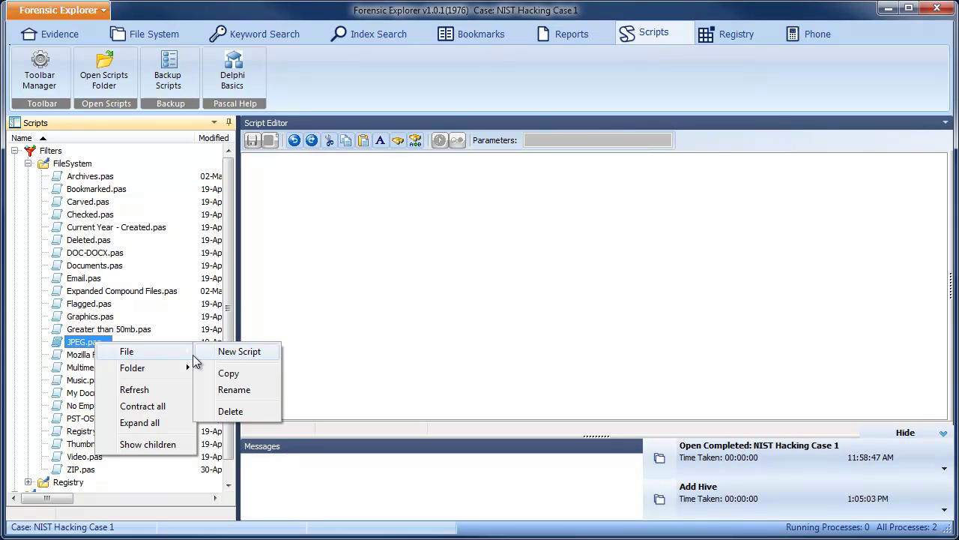
{"action": "left_click", "coordinate": [233, 377]}
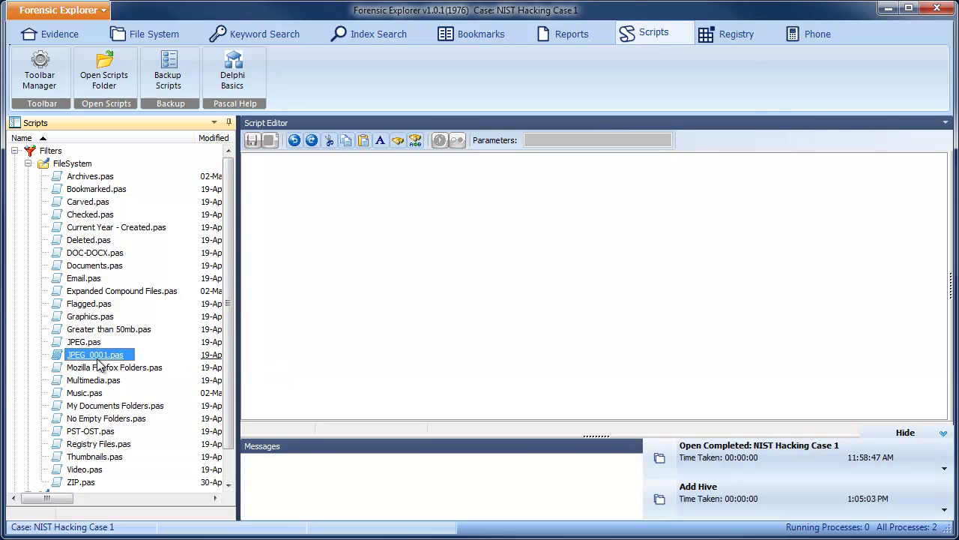
Step: Rename the copied script JPEG_0001.pas to BAT.pas
{"action": "right_click", "coordinate": [104, 362]}
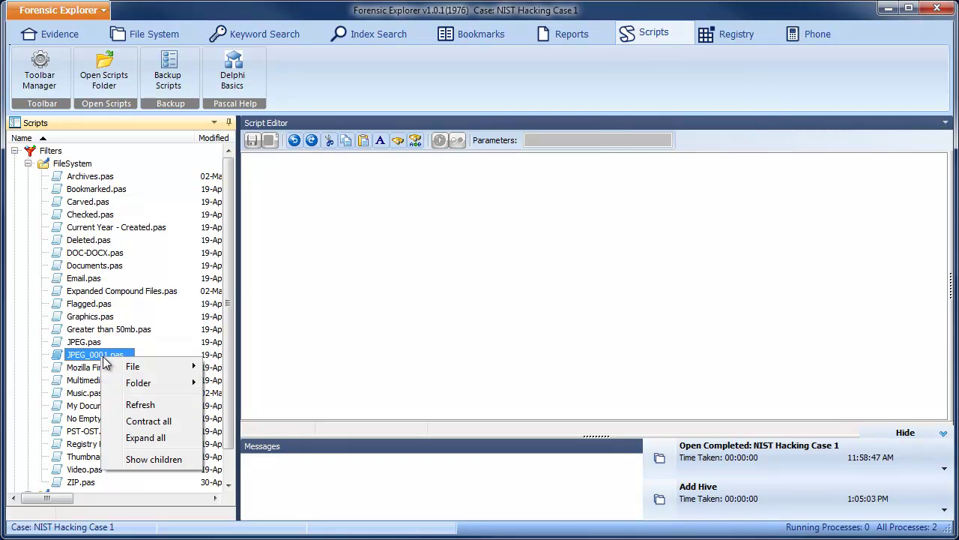
{"action": "mouse_move", "coordinate": [131, 367]}
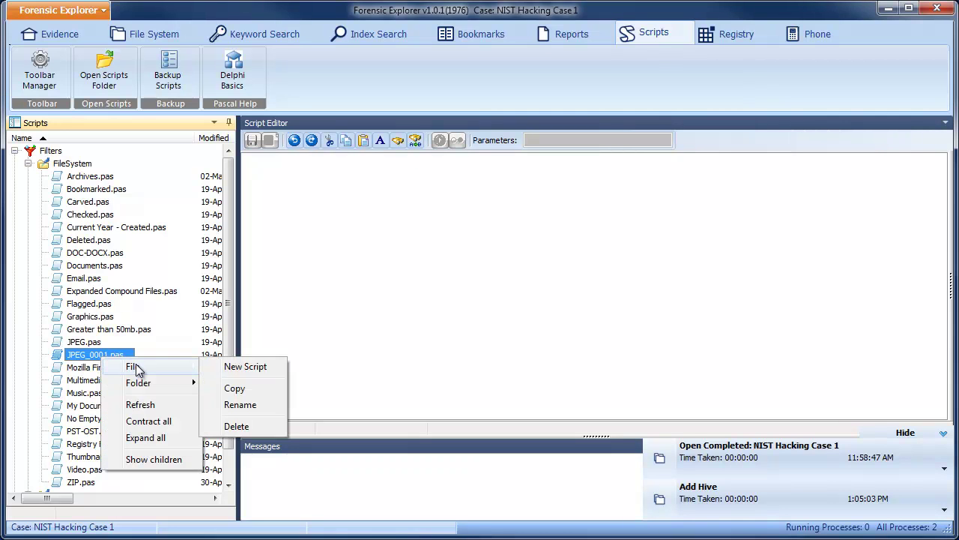
{"action": "left_click", "coordinate": [240, 406]}
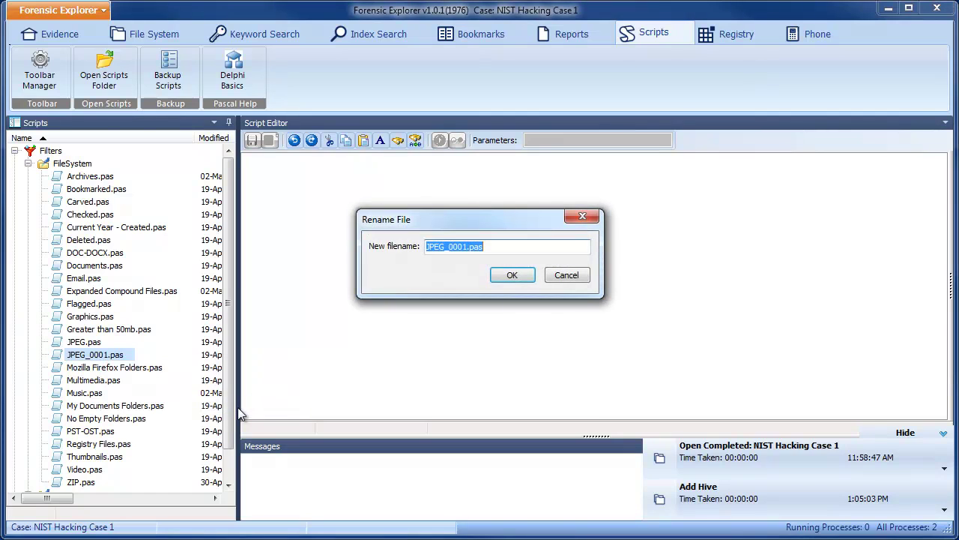
{"action": "left_click", "coordinate": [467, 248]}
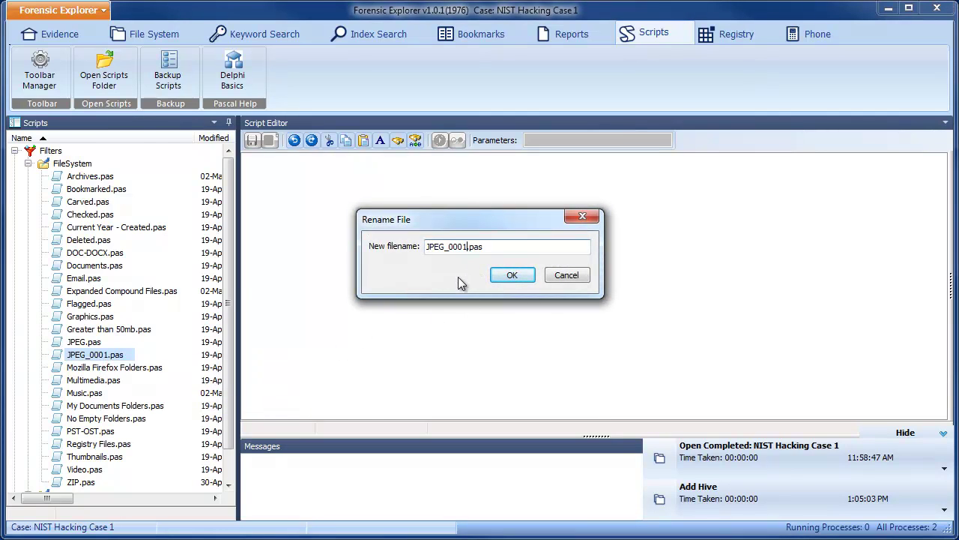
{"action": "key", "text": "BackSpace"}
{"action": "key", "text": "BackSpace"}
{"action": "key", "text": "BackSpace"}
{"action": "key", "text": "BackSpace"}
{"action": "key", "text": "BackSpace"}
{"action": "key", "text": "BackSpace"}
{"action": "key", "text": "BackSpace"}
{"action": "key", "text": "BackSpace"}
{"action": "key", "text": "BackSpace"}
{"action": "type", "text": "BAT"}
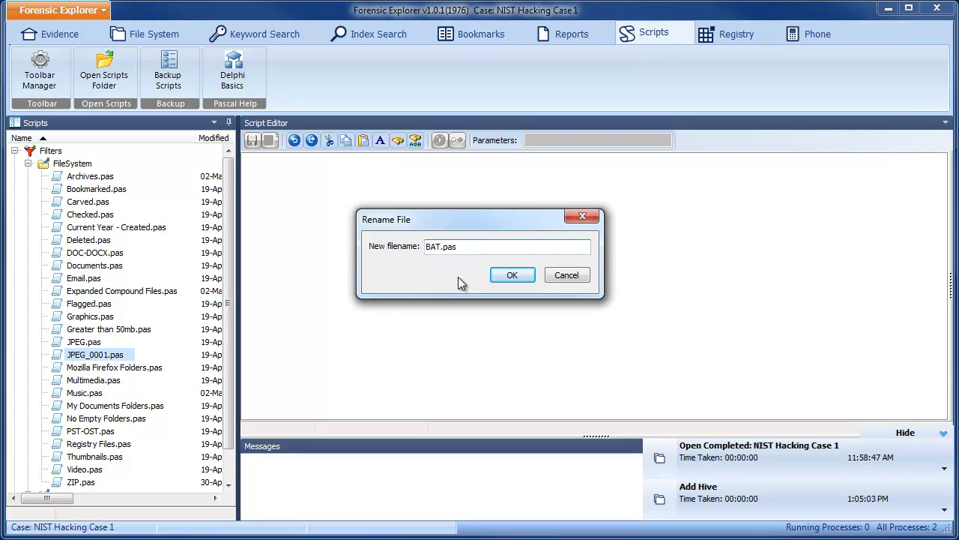
{"action": "left_click", "coordinate": [518, 277]}
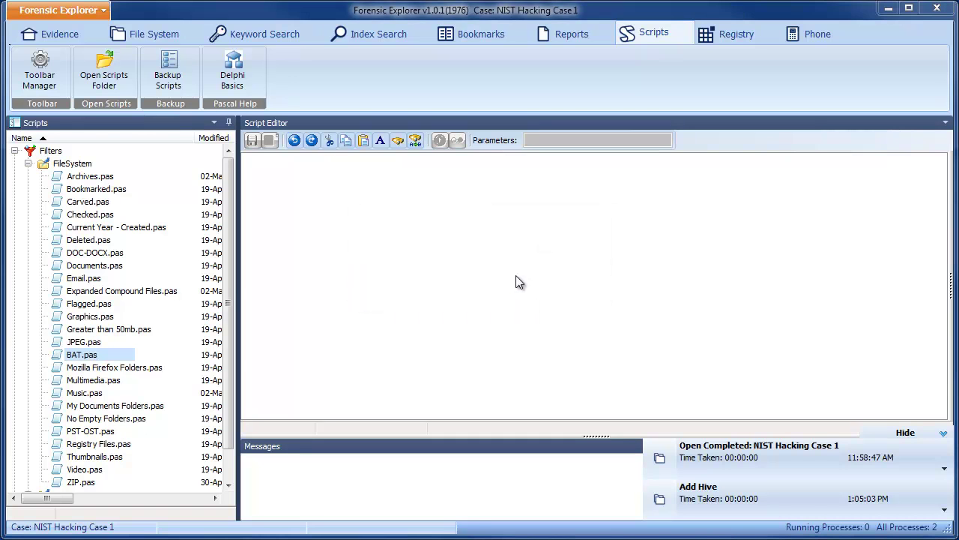
Step: Open BAT.pas and change JPEG to BAT in its NAME and DESC lines
{"action": "left_click", "coordinate": [95, 354]}
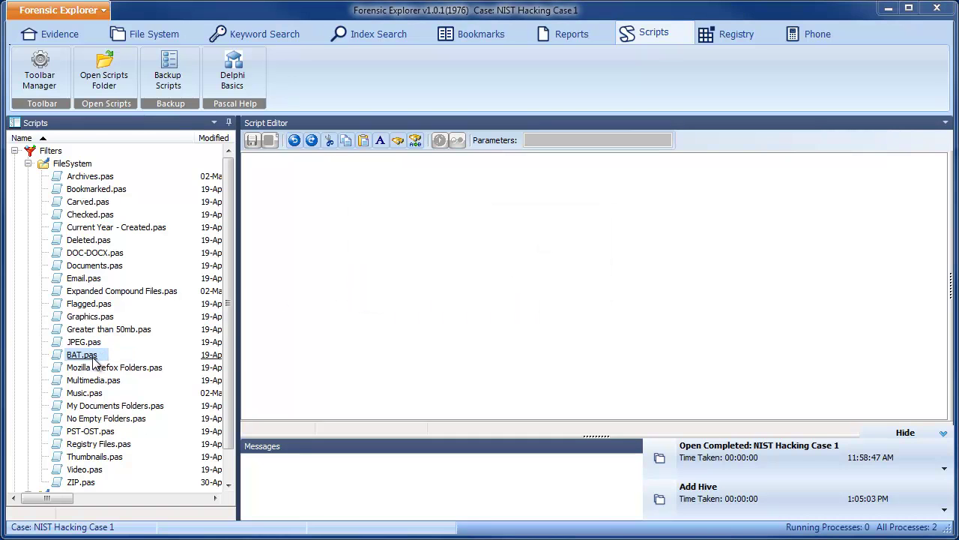
{"action": "double_click", "coordinate": [93, 359]}
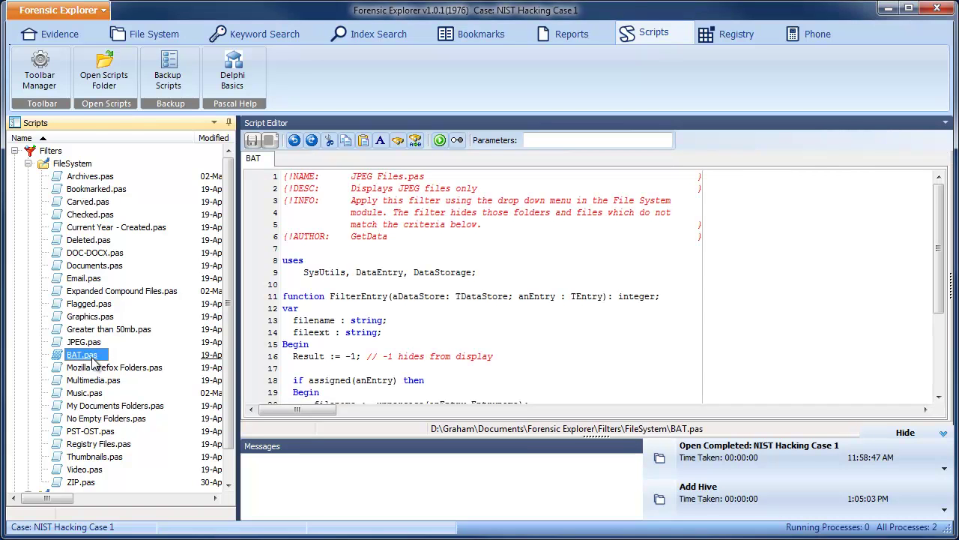
{"action": "left_click", "coordinate": [353, 177]}
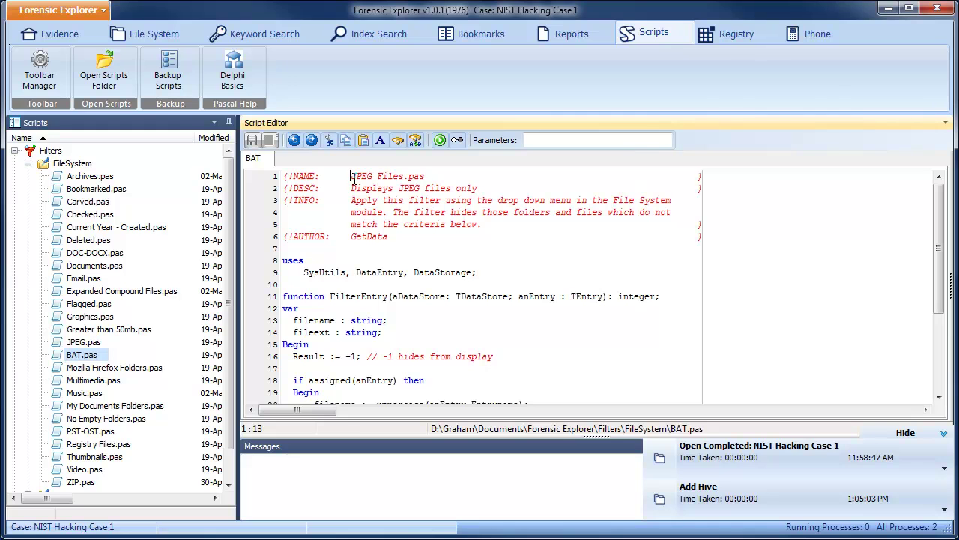
{"action": "type", "text": "BAT"}
{"action": "key", "text": "Delete"}
{"action": "key", "text": "Delete"}
{"action": "key", "text": "Delete"}
{"action": "key", "text": "Delete"}
{"action": "key", "text": "Delete"}
{"action": "key", "text": "Delete"}
{"action": "key", "text": "Delete"}
{"action": "key", "text": "Delete"}
{"action": "key", "text": "Delete"}
{"action": "key", "text": "Delete"}
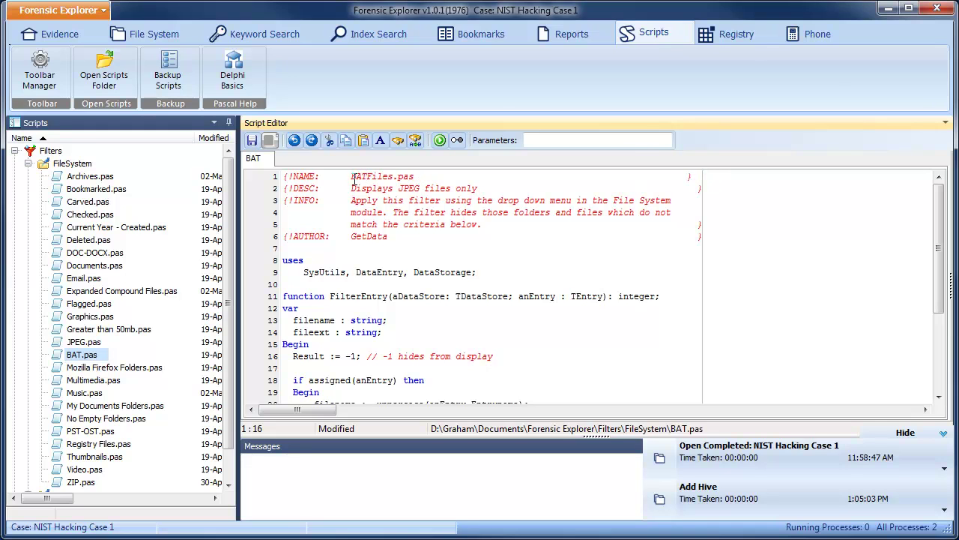
{"action": "left_click", "coordinate": [398, 188]}
{"action": "type", "text": "BAT"}
{"action": "key", "text": "Delete"}
{"action": "key", "text": "Delete"}
{"action": "key", "text": "Delete"}
{"action": "key", "text": "Delete"}
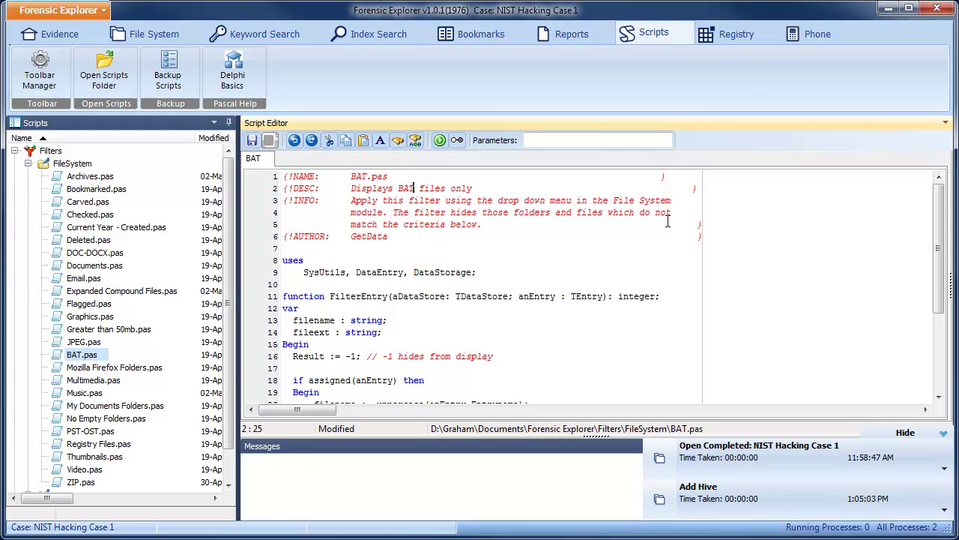
Step: Change the extension test on line 23 from '.JPG' to '.BAT' and save the script
{"action": "left_click_drag", "start_coordinate": [942, 215], "coordinate": [943, 276]}
{"action": "left_click", "coordinate": [402, 343]}
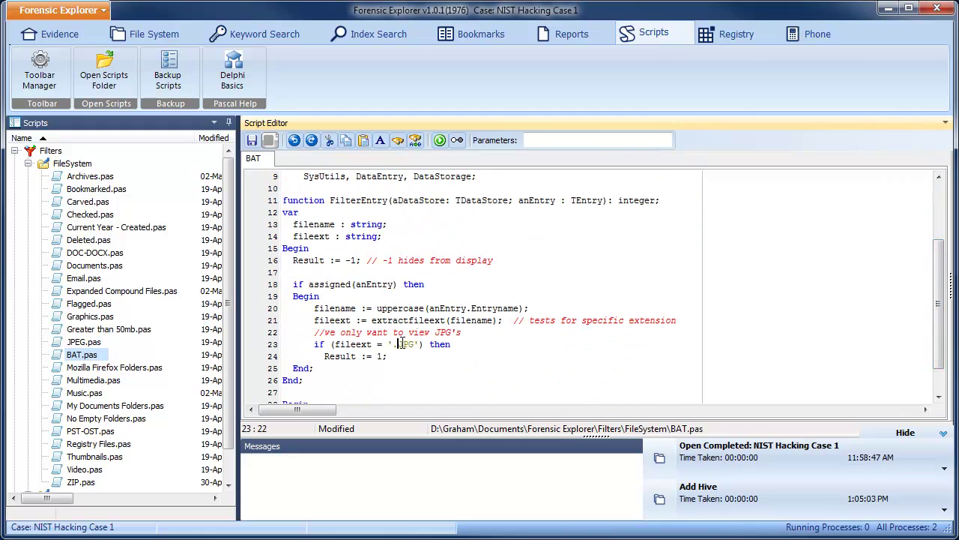
{"action": "key", "text": "Delete"}
{"action": "type", "text": "BAT"}
{"action": "left_click", "coordinate": [251, 141]}
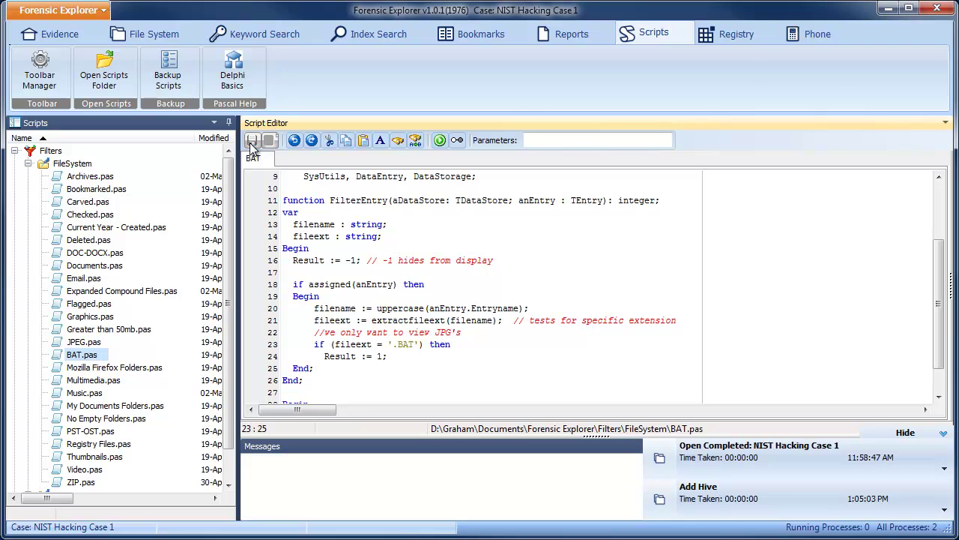
Step: Replace the Registry Files filter with BAT in File System and preview MAKAPT15.BAT among 18 batch files
{"action": "left_click", "coordinate": [192, 34]}
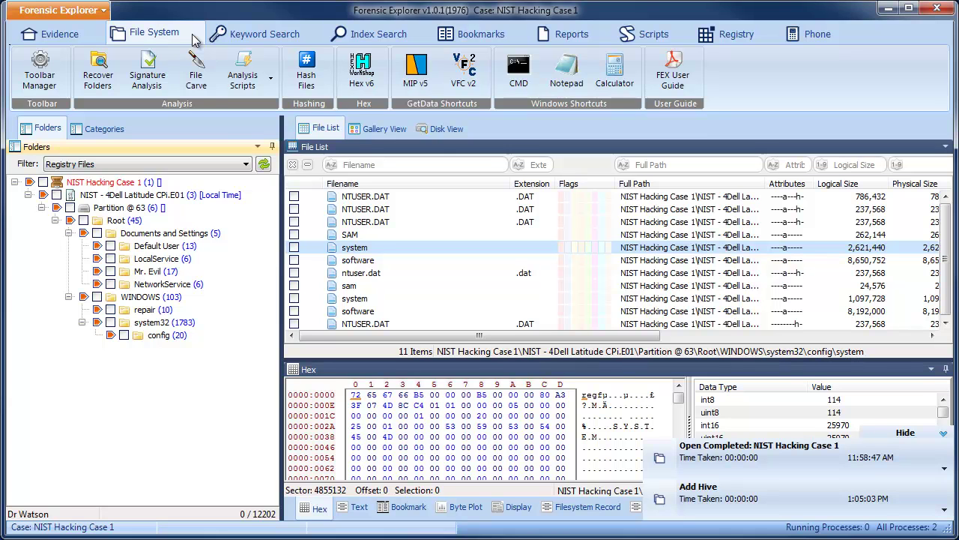
{"action": "left_click", "coordinate": [263, 166]}
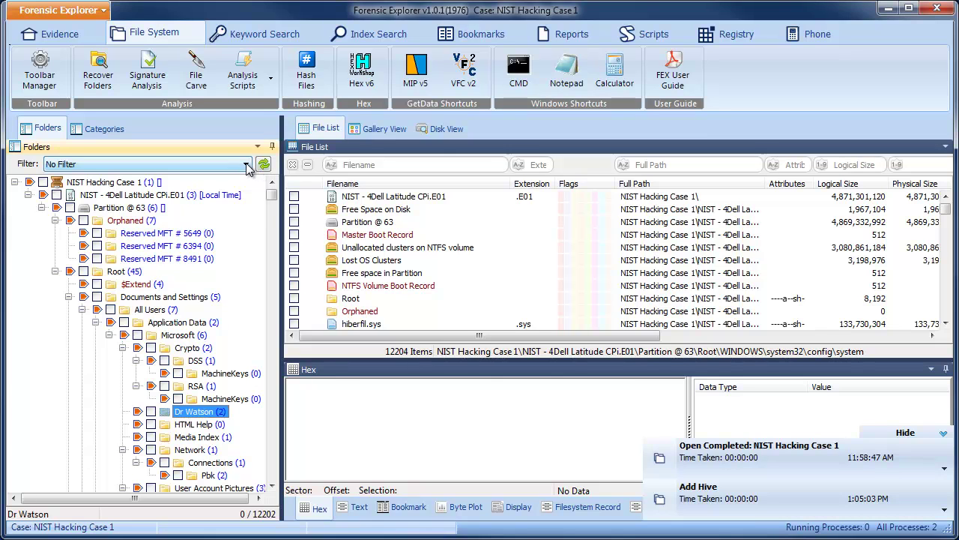
{"action": "left_click", "coordinate": [246, 165]}
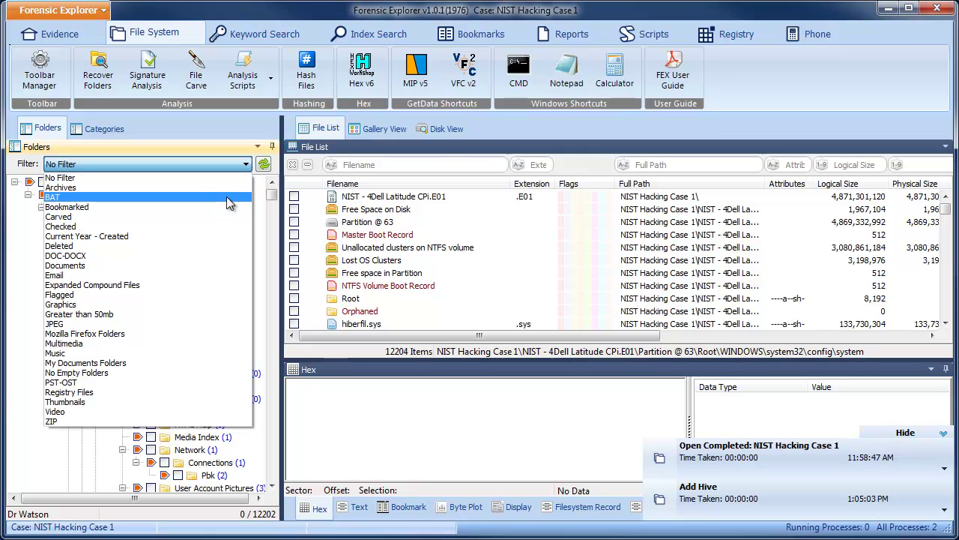
{"action": "left_click", "coordinate": [229, 197]}
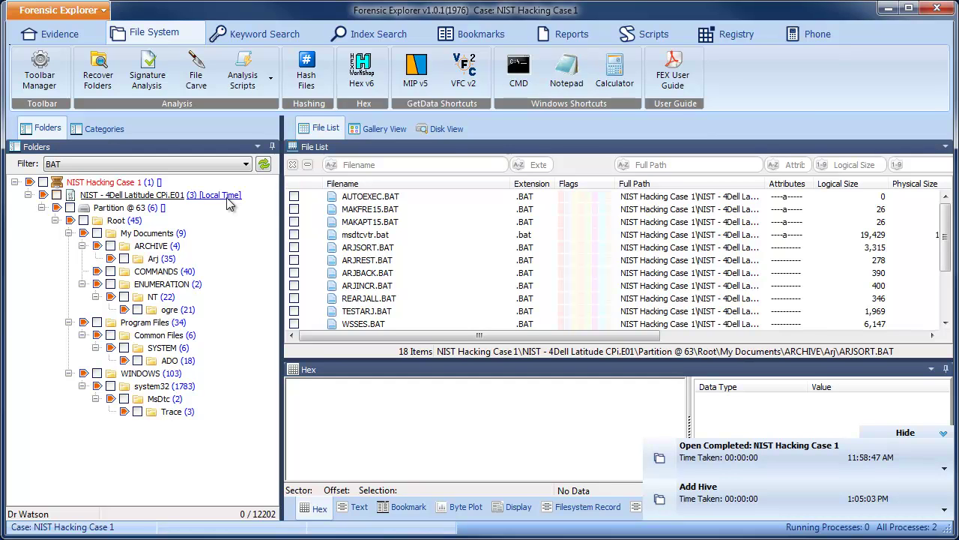
{"action": "left_click", "coordinate": [349, 223]}
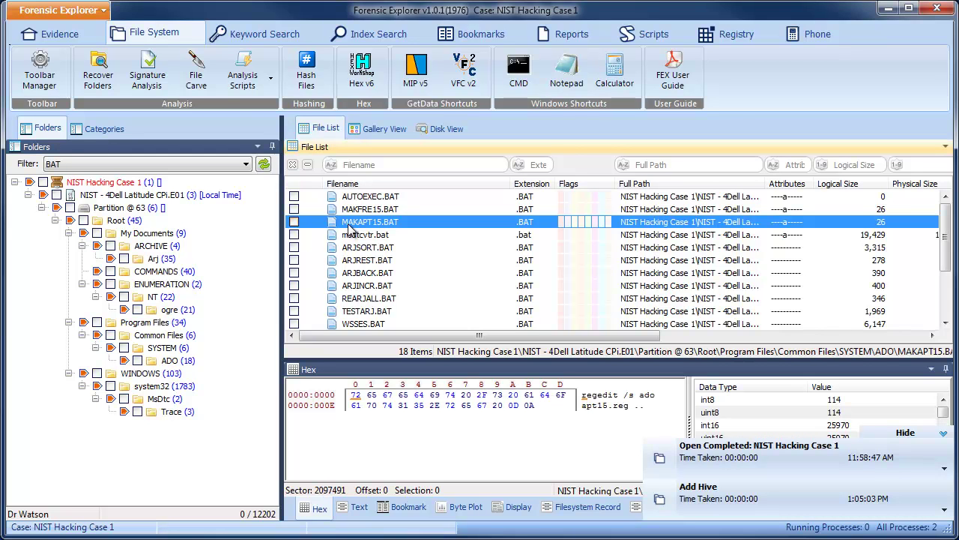